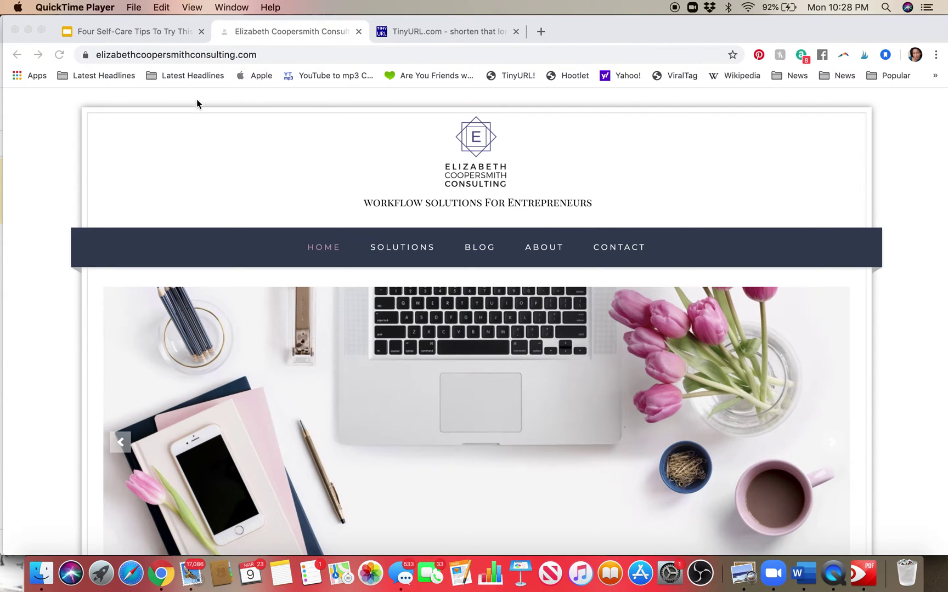
Open the Contact page of the Elizabeth Coopersmith Consulting website.
scroll(584, 209, "down", 3)
scroll(584, 209, "up", 3)
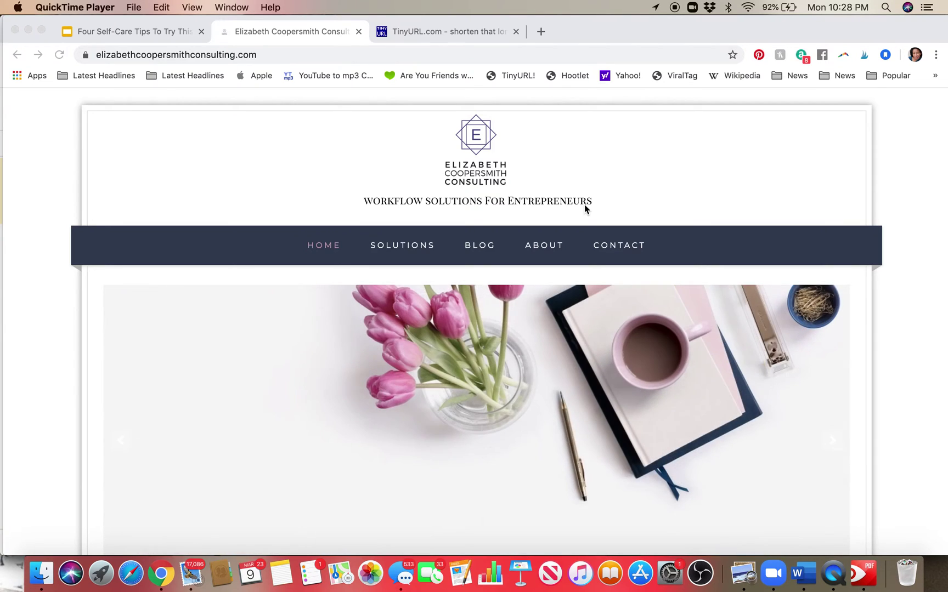
scroll(636, 230, "down", 5)
scroll(636, 230, "up", 5)
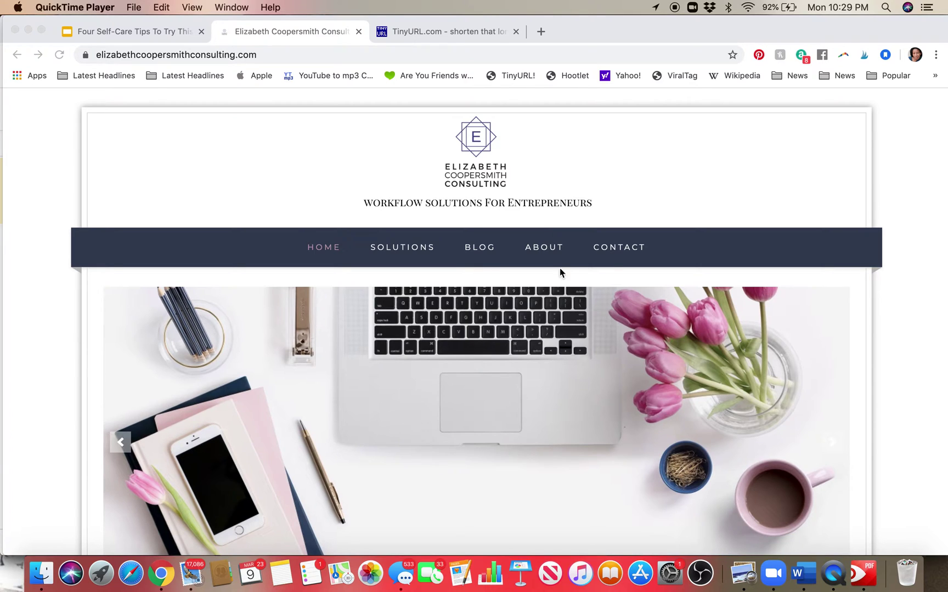
left_click(616, 251)
left_click(616, 251)
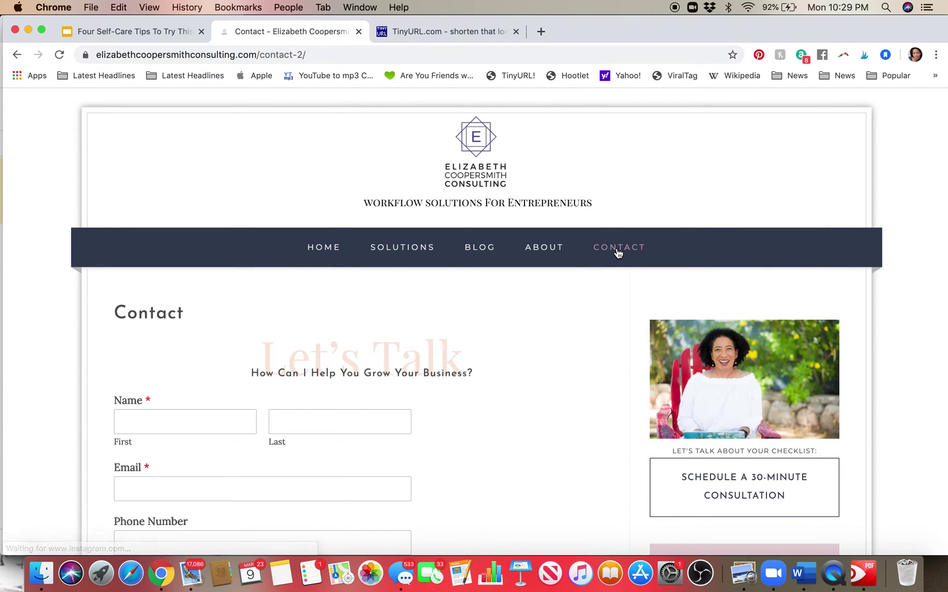
Examine the contact form's fields, from name and email through the revenue and services questions.
scroll(566, 288, "down", 4)
scroll(566, 288, "down", 3)
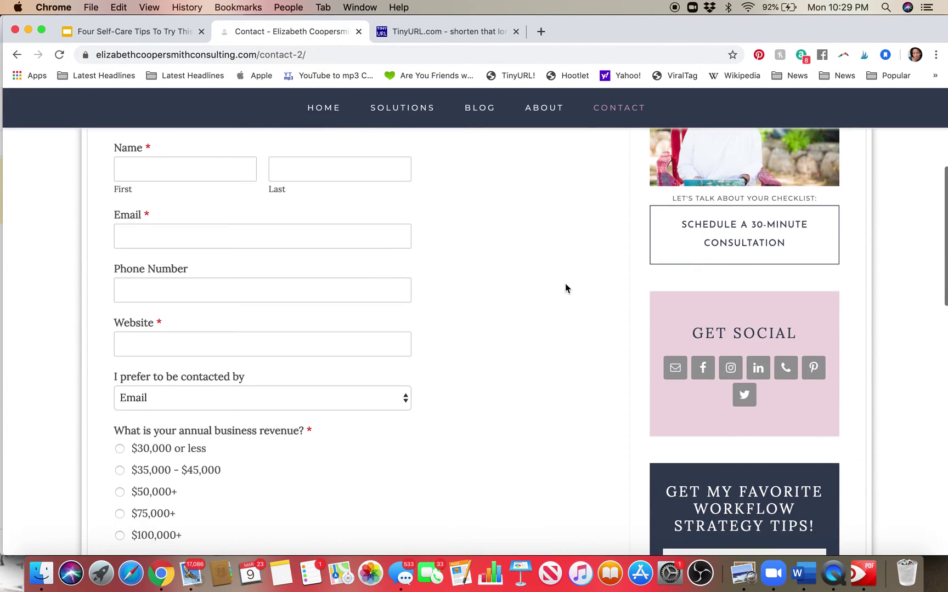
scroll(565, 288, "up", 5)
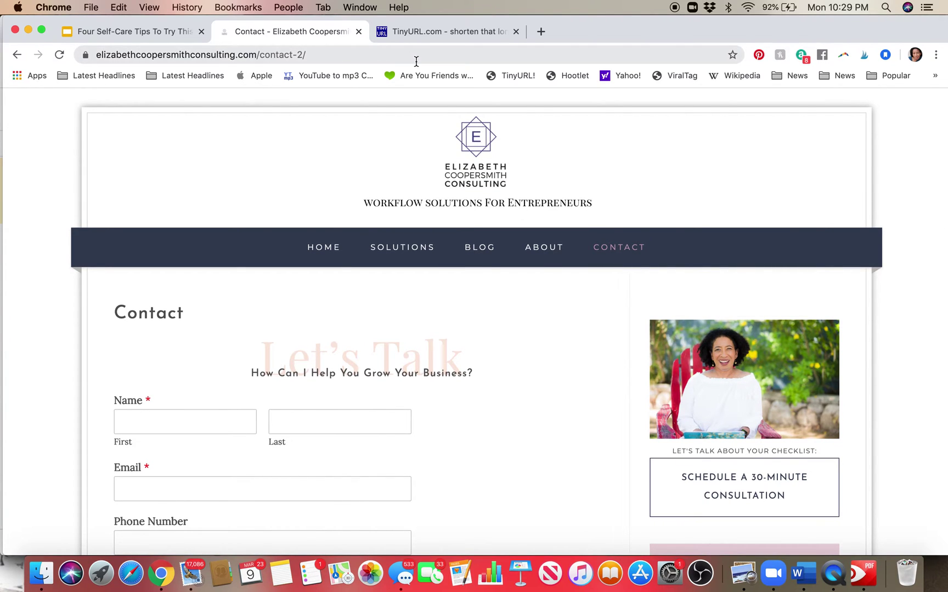
scroll(571, 244, "down", 4)
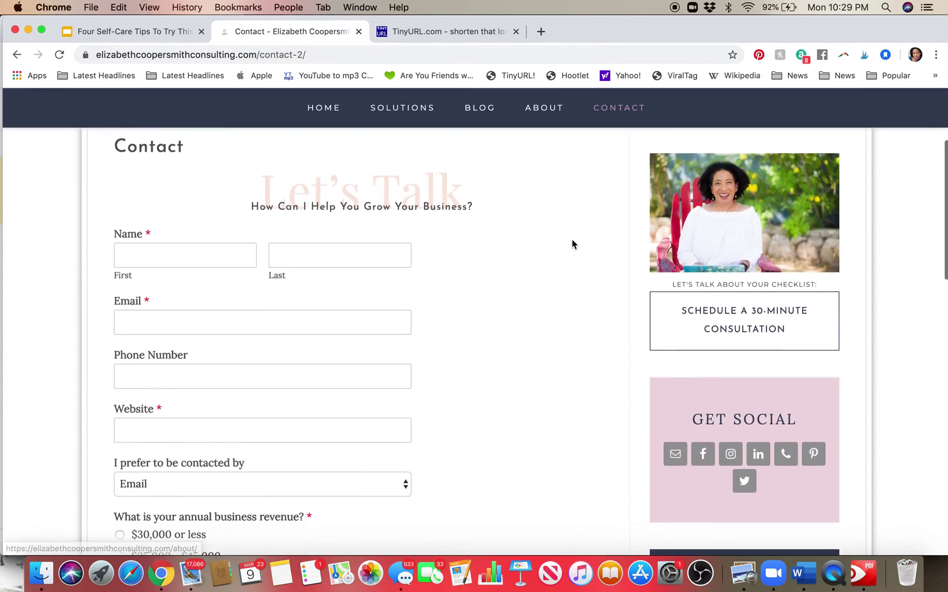
scroll(571, 244, "up", 3)
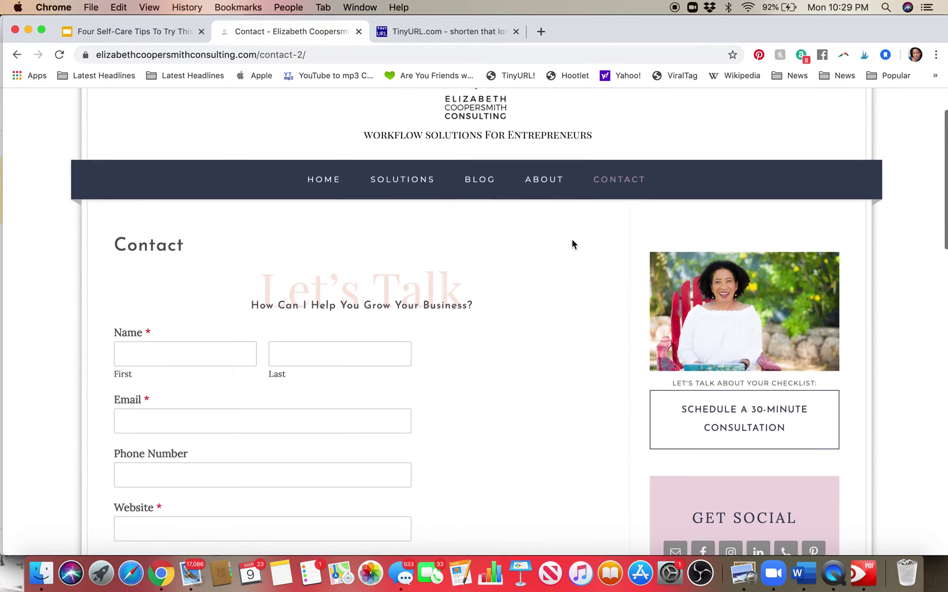
scroll(572, 244, "down", 5)
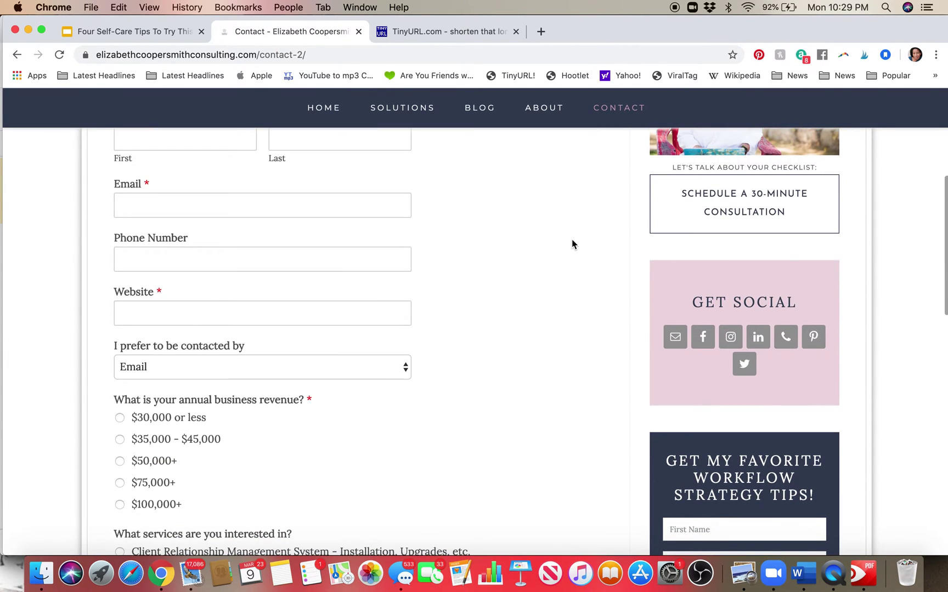
scroll(571, 244, "down", 5)
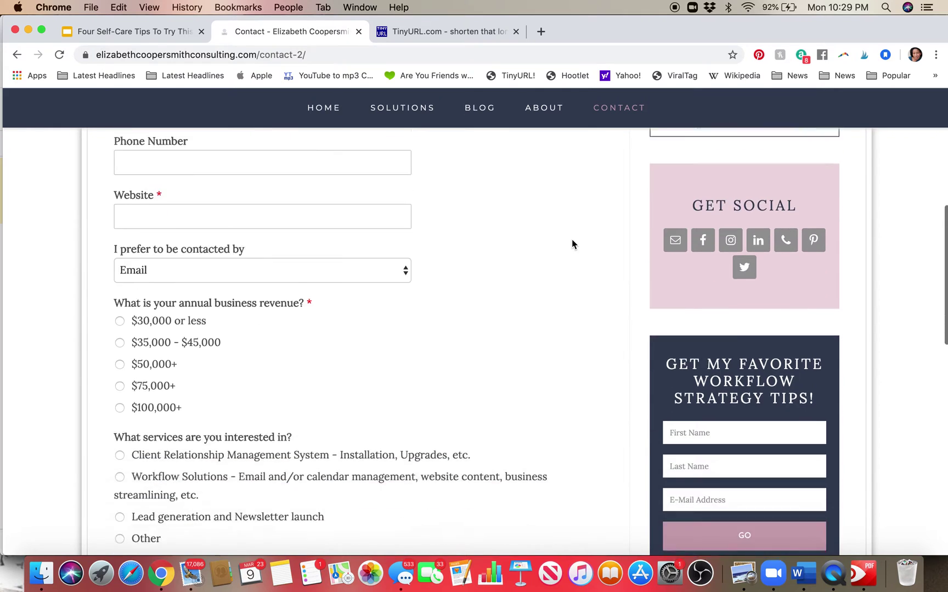
scroll(571, 244, "up", 10)
scroll(571, 244, "up", 3)
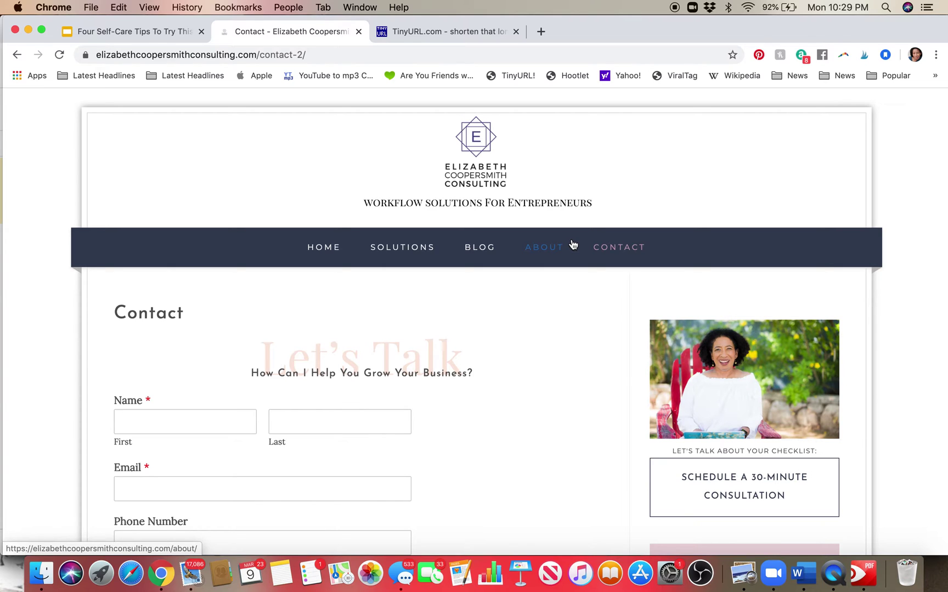
scroll(678, 232, "down", 2)
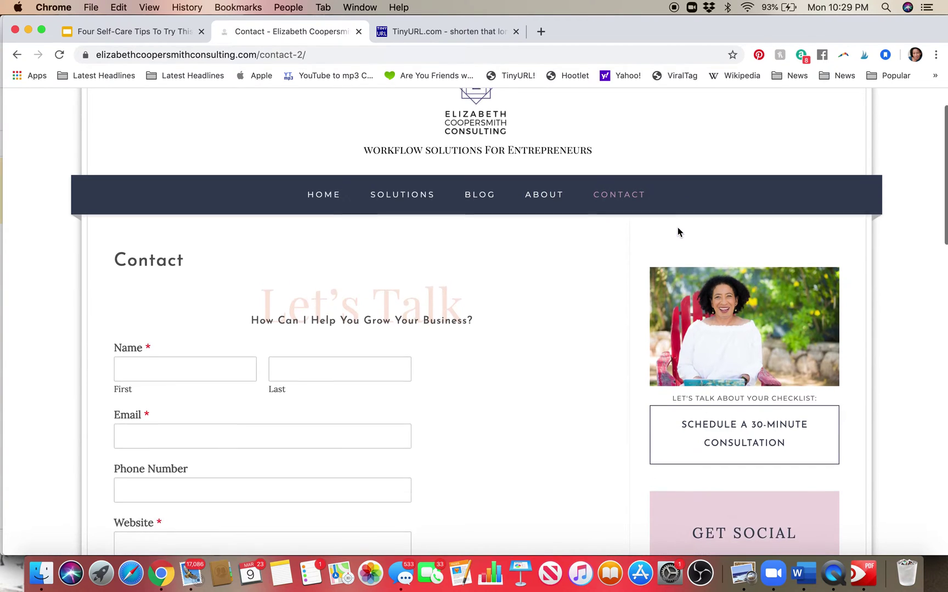
scroll(574, 341, "up", 2)
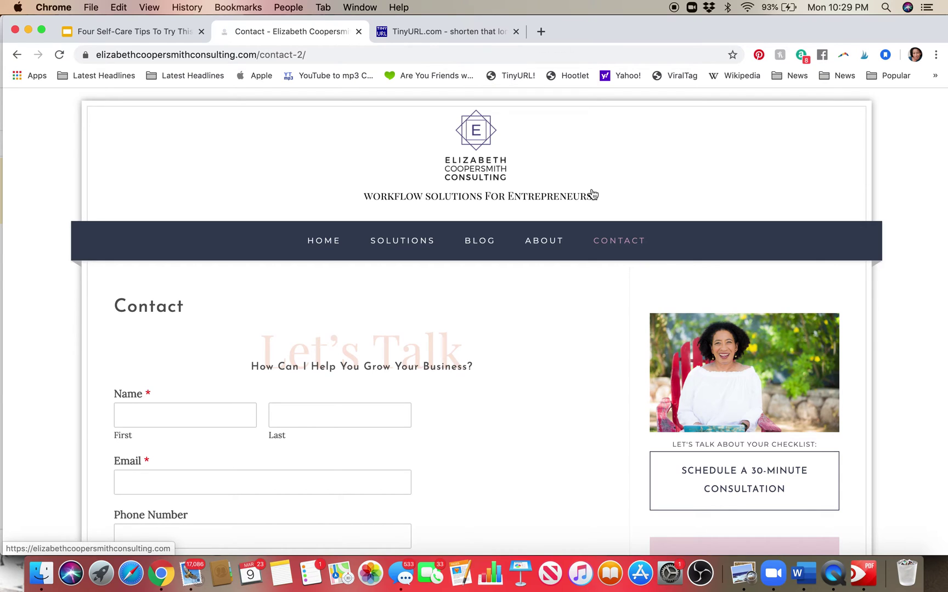
scroll(657, 190, "down", 1)
scroll(658, 189, "up", 2)
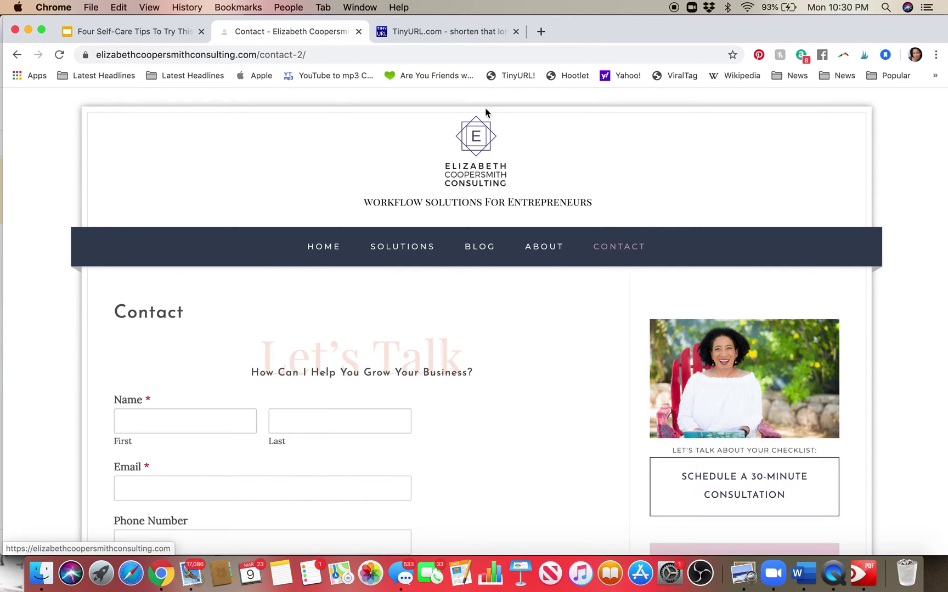
left_click(312, 55)
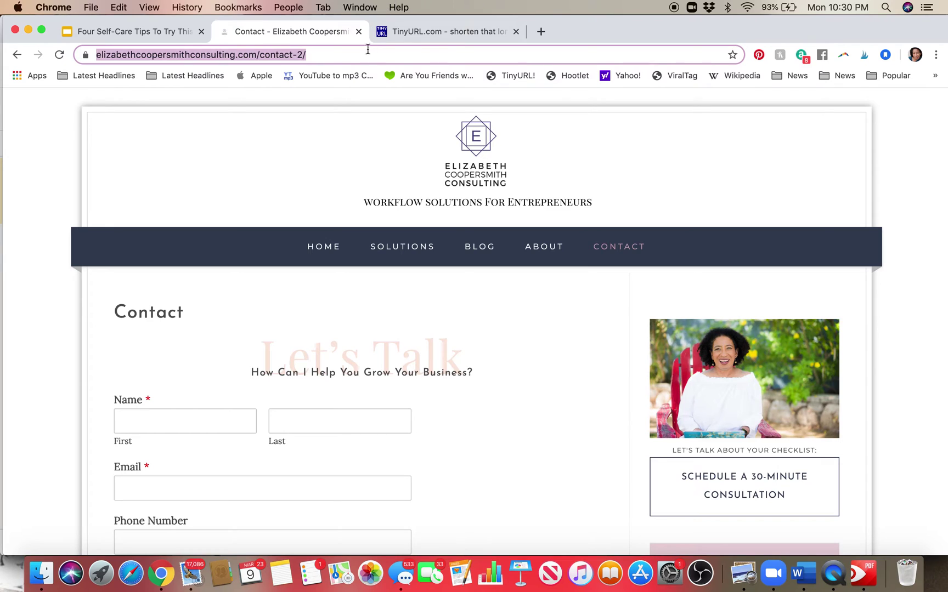
left_click(461, 34)
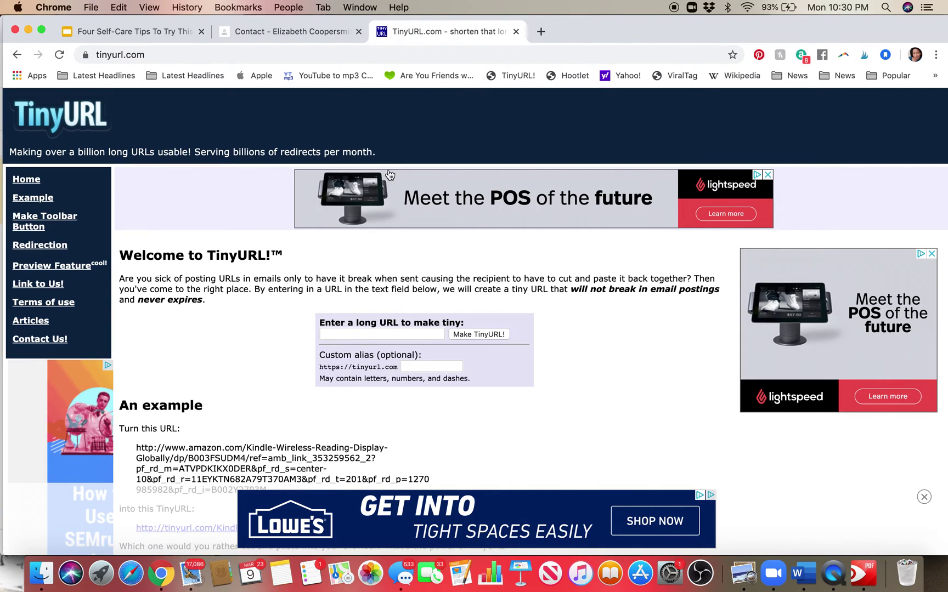
left_click(279, 32)
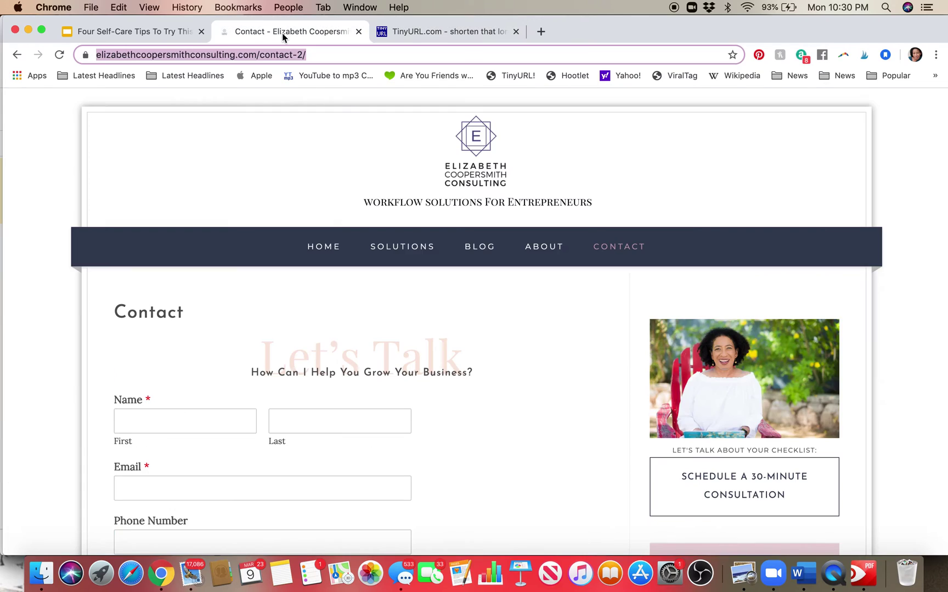
left_click(325, 55)
left_click_drag(364, 55, 45, 63)
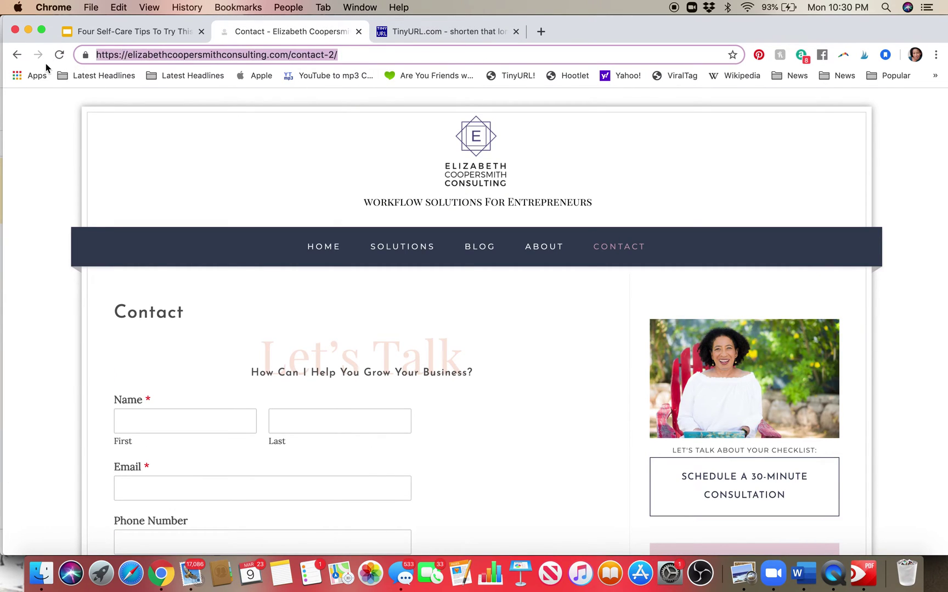
Paste the Contact page's address into TinyURL and generate a short link without a custom alias.
left_click(435, 33)
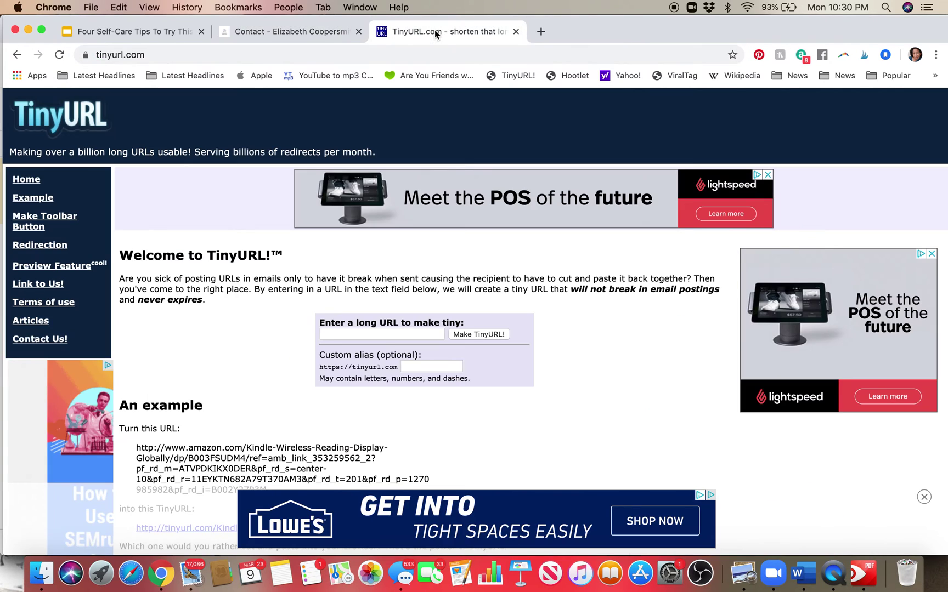
left_click(339, 334)
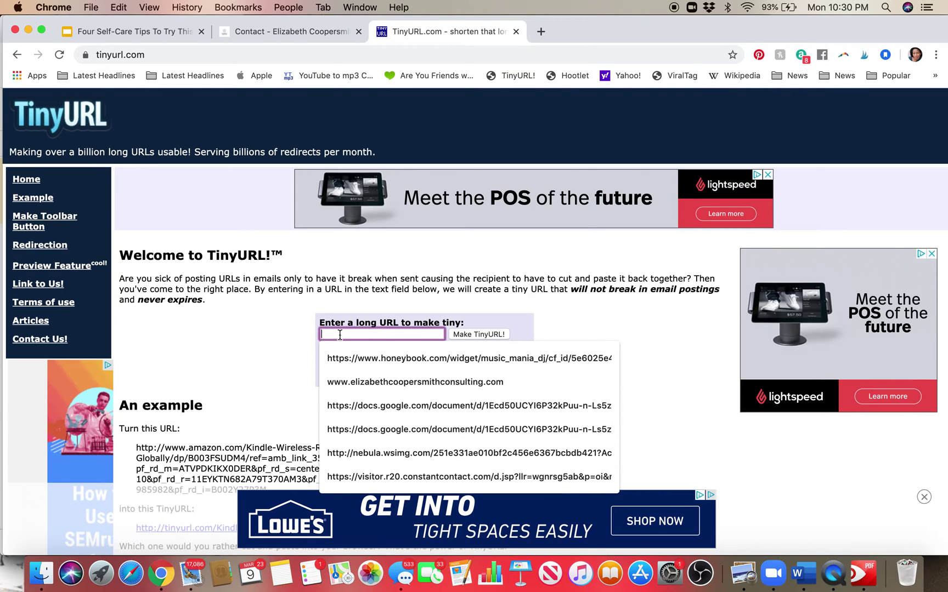
key("super+v")
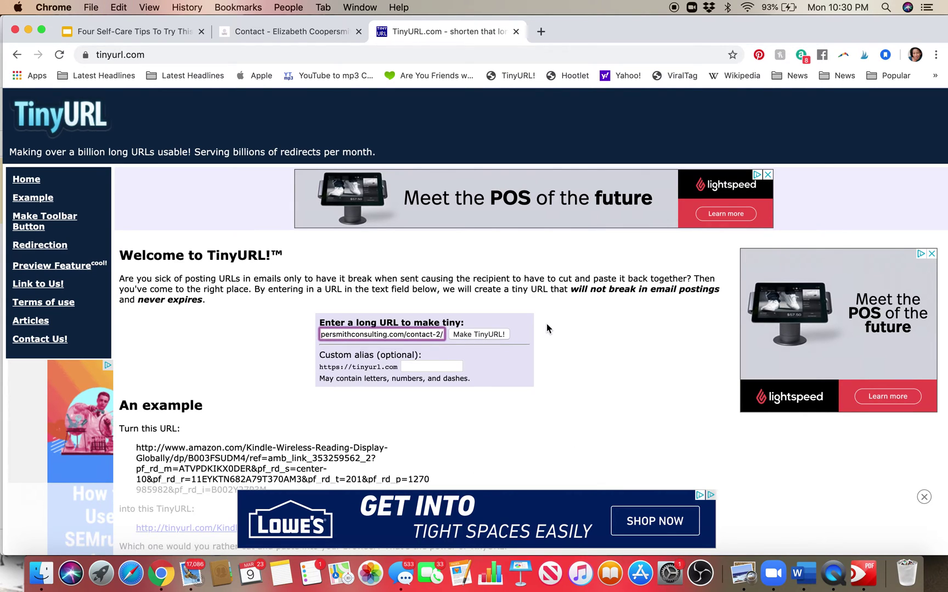
left_click(504, 334)
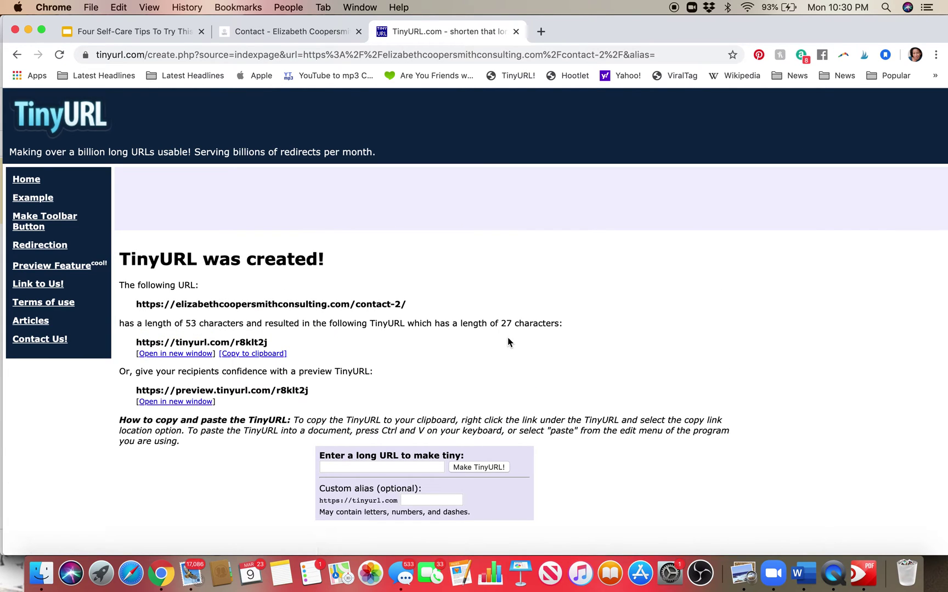
Open the new short link's preview page and proceed from it to the destination site.
scroll(510, 338, "down", 2)
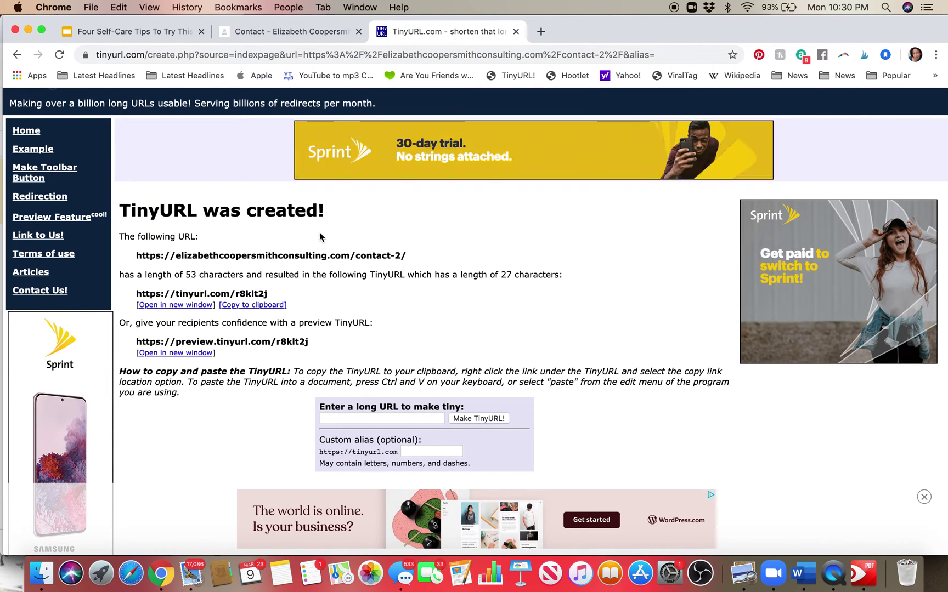
left_click(179, 354)
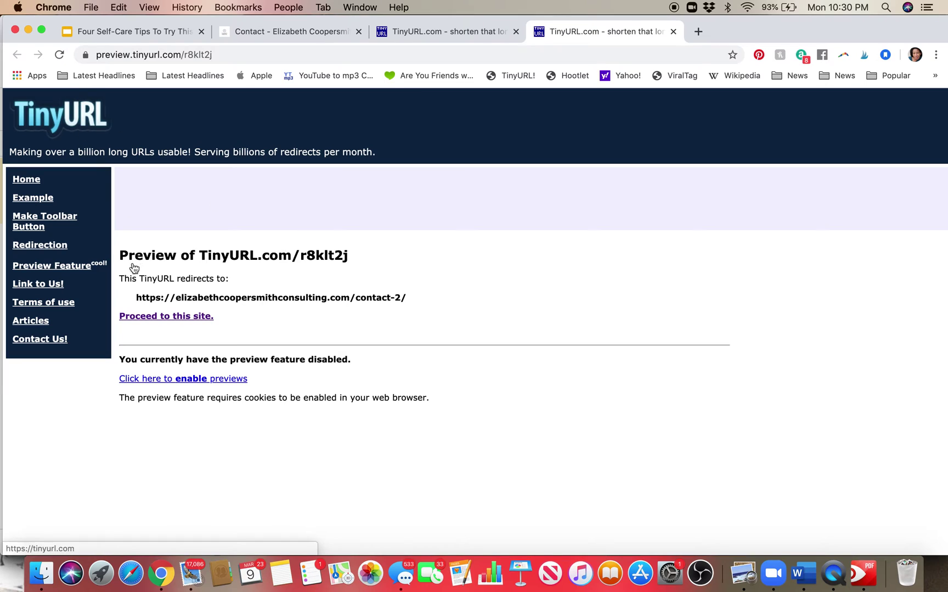
left_click(163, 317)
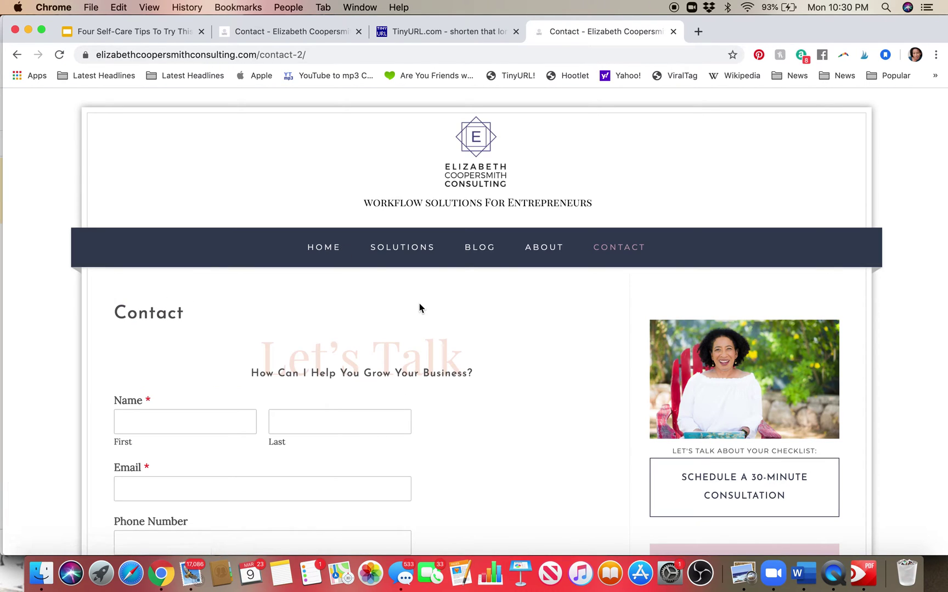
Return to the TinyURL results page and paste the Contact page's address again as the long URL.
left_click(440, 31)
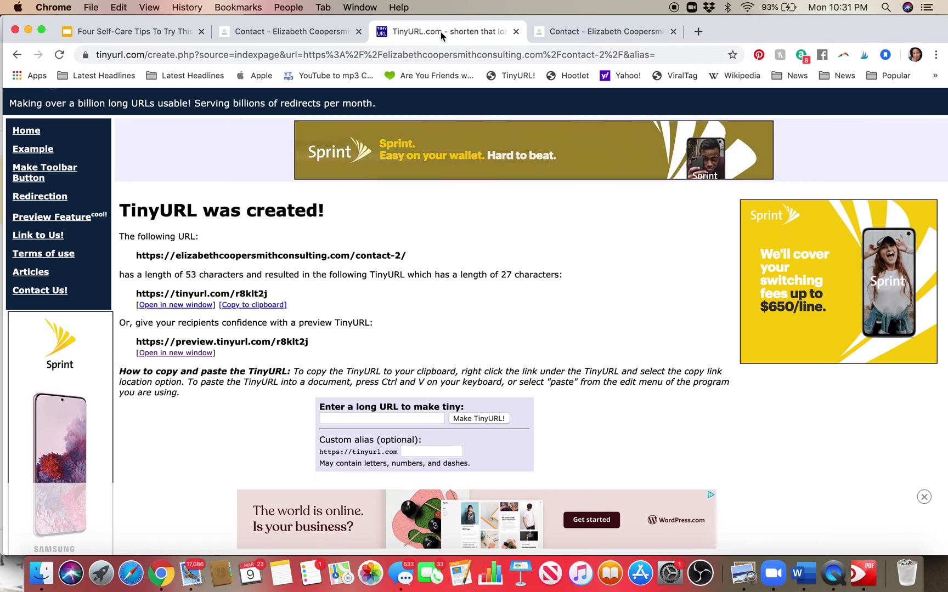
scroll(556, 267, "down", 2)
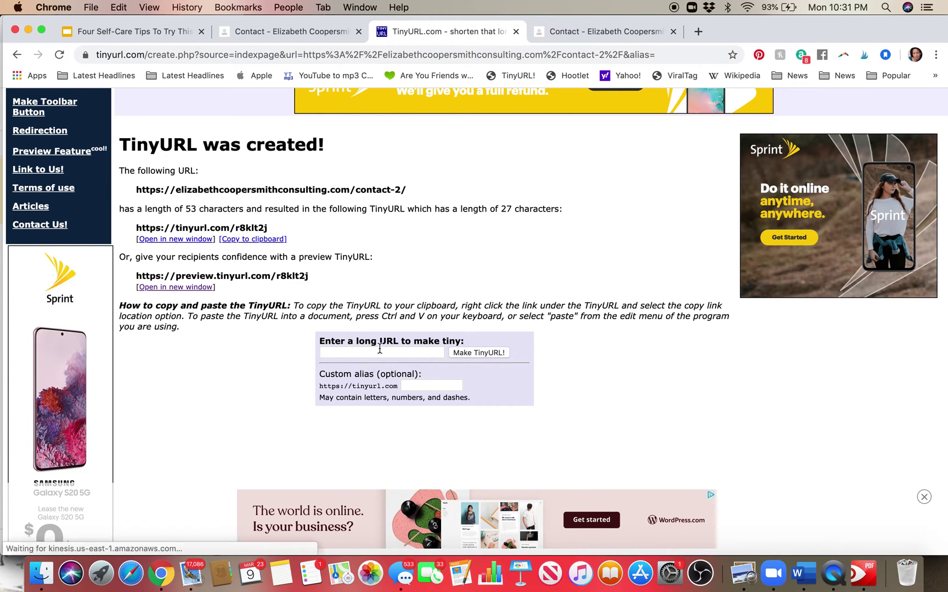
left_click(341, 355)
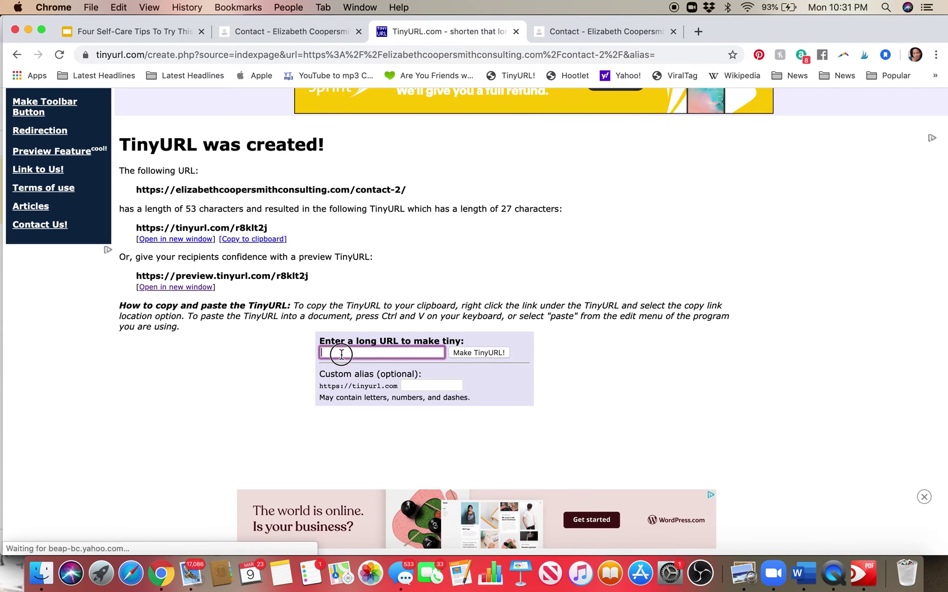
key("super+v")
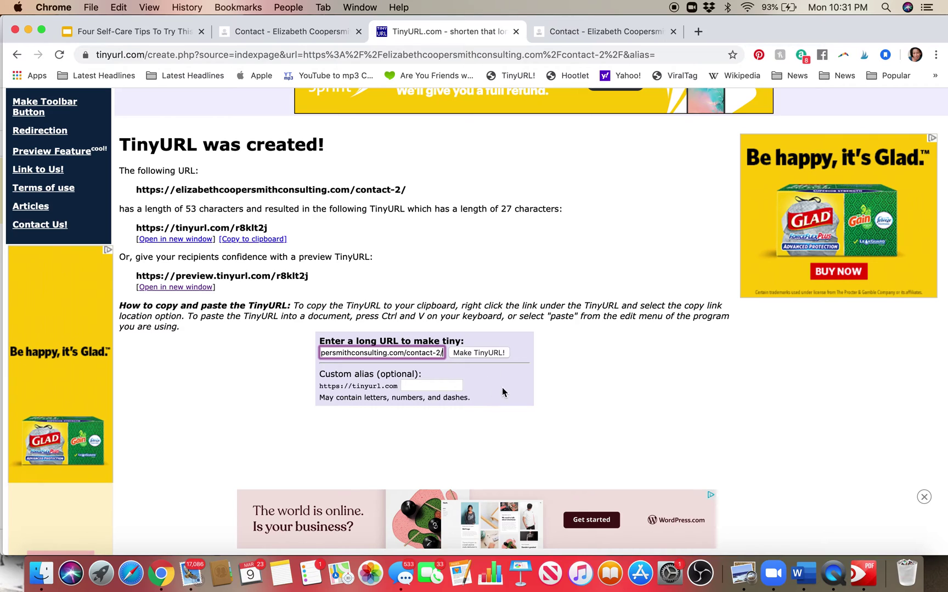
Enter /askliz as the custom alias and generate the customised TinyURL.
left_click(432, 387)
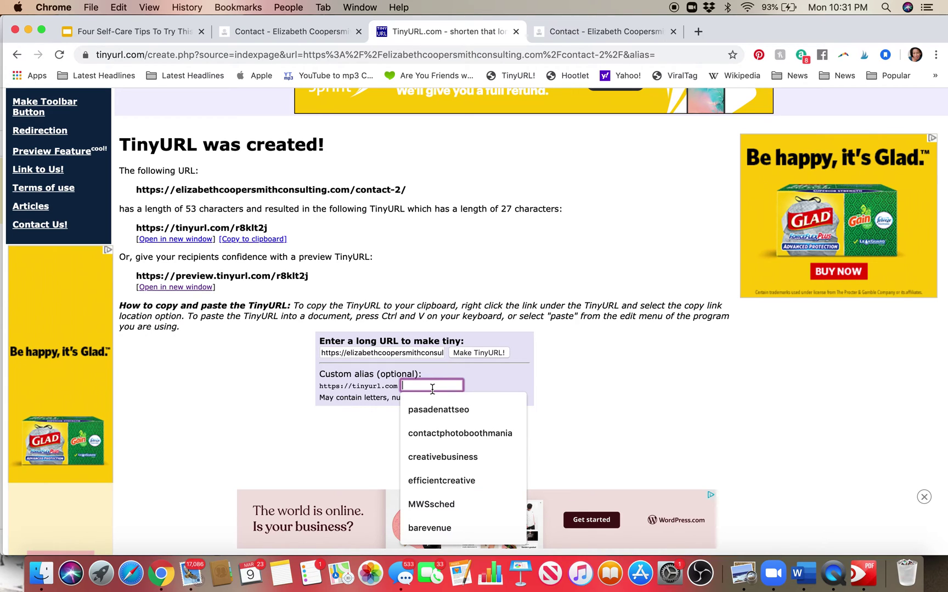
left_click(498, 381)
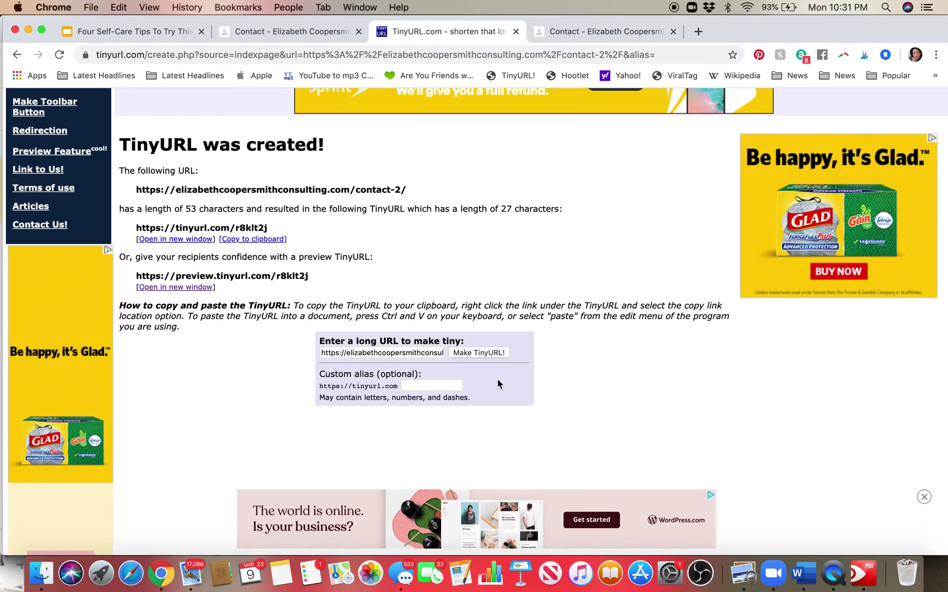
left_click(423, 387)
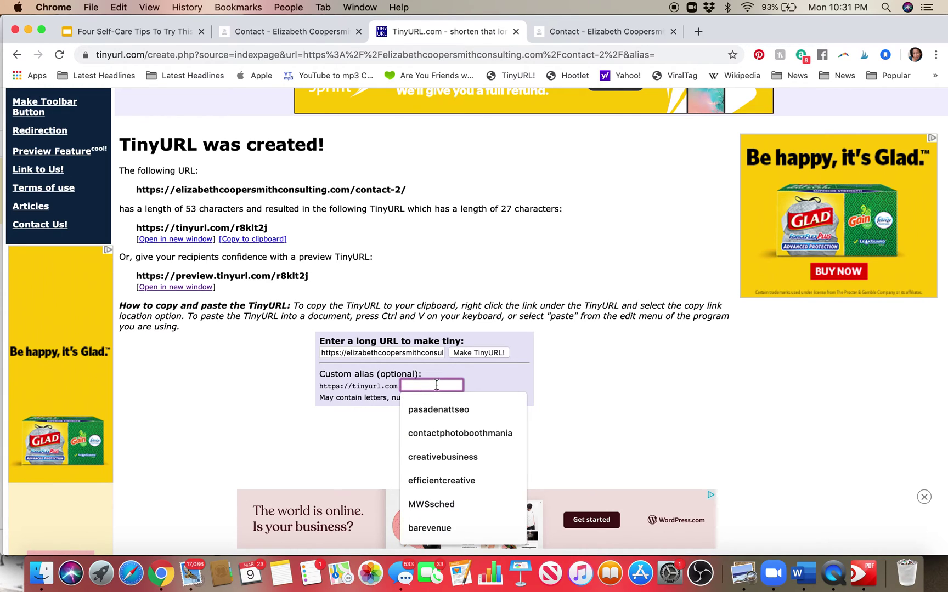
type("askliz")
left_click(515, 385)
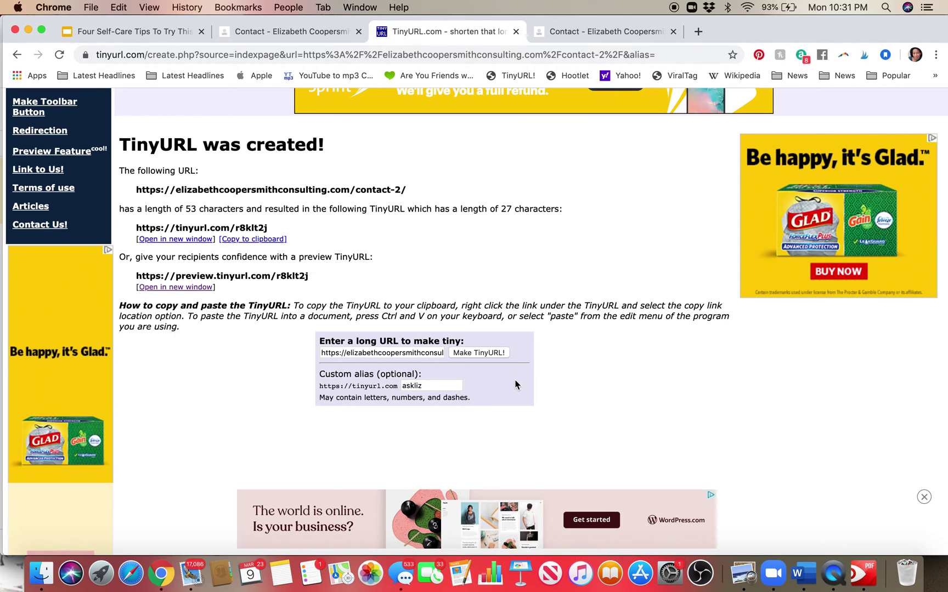
left_click(403, 385)
type("/")
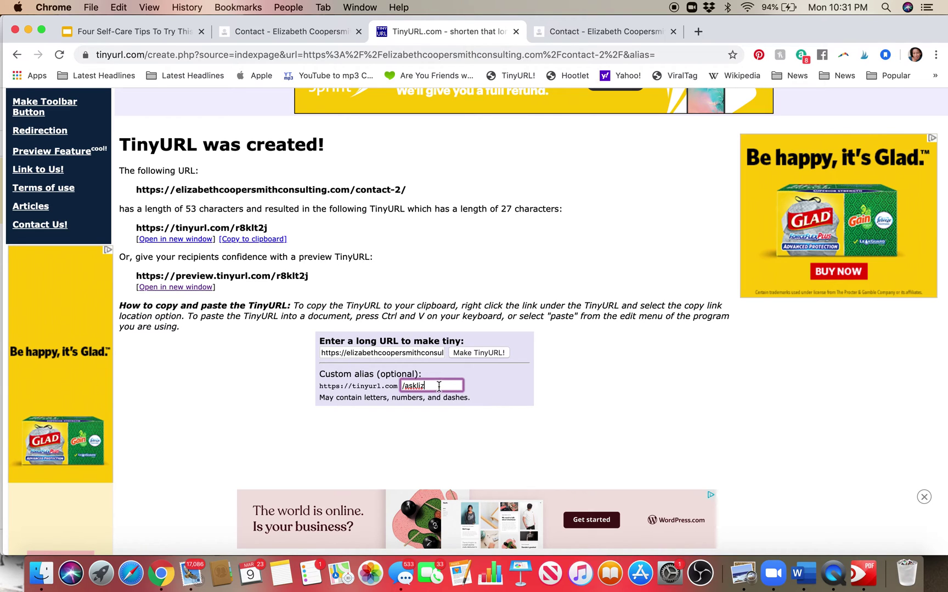
left_click(485, 353)
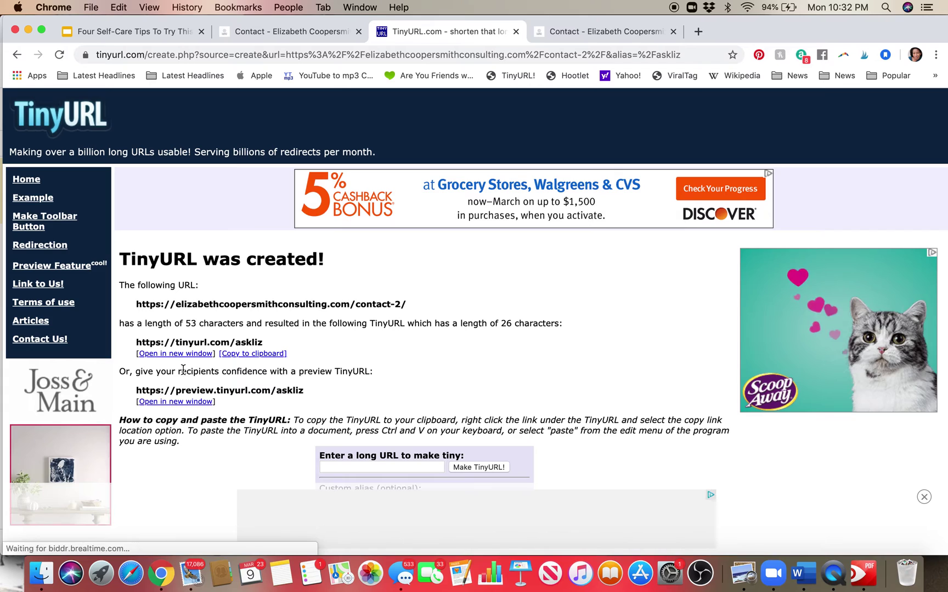
Test the custom TinyURL in a new window and look through the contact form it leads to.
left_click(184, 355)
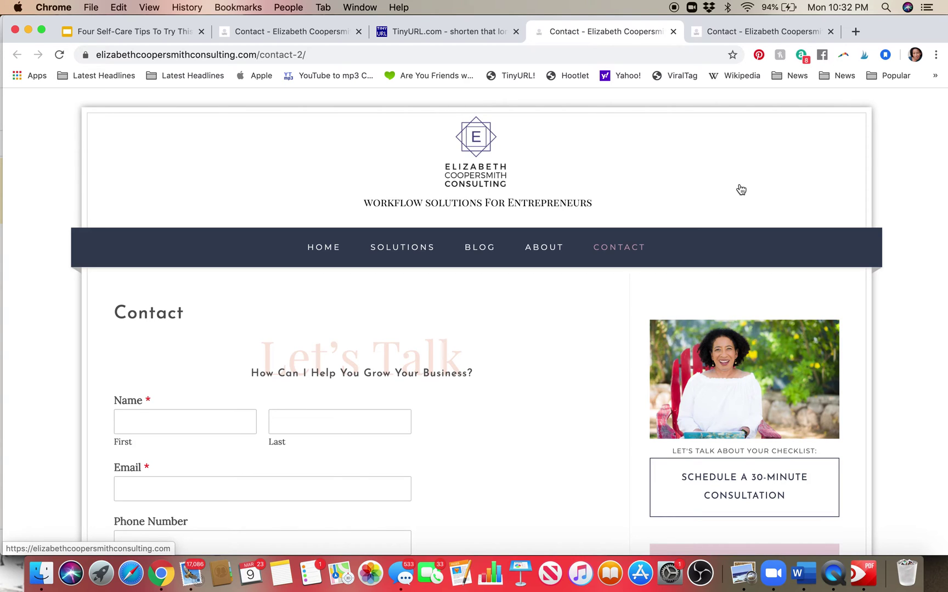
scroll(513, 361, "down", 3)
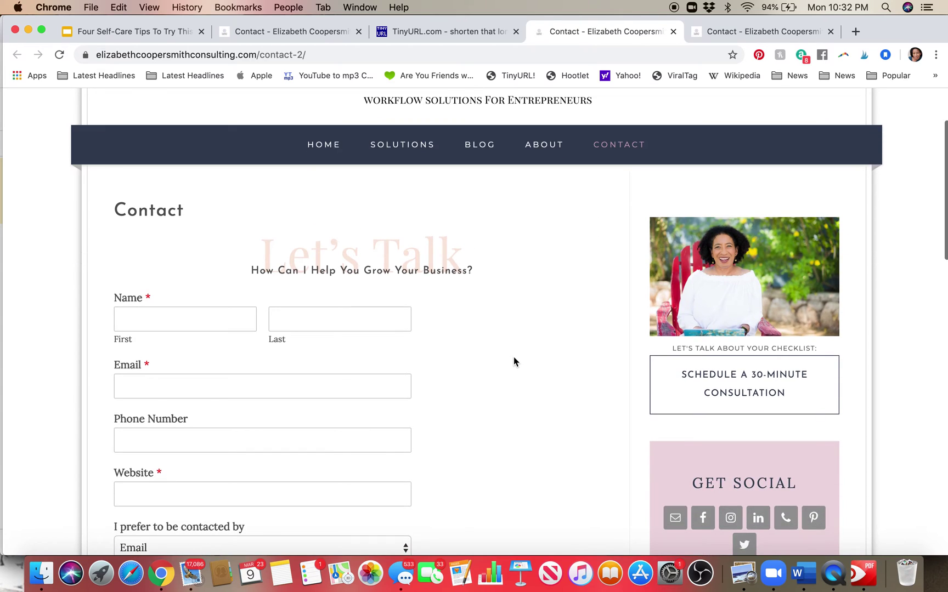
scroll(457, 447, "down", 4)
scroll(458, 448, "up", 7)
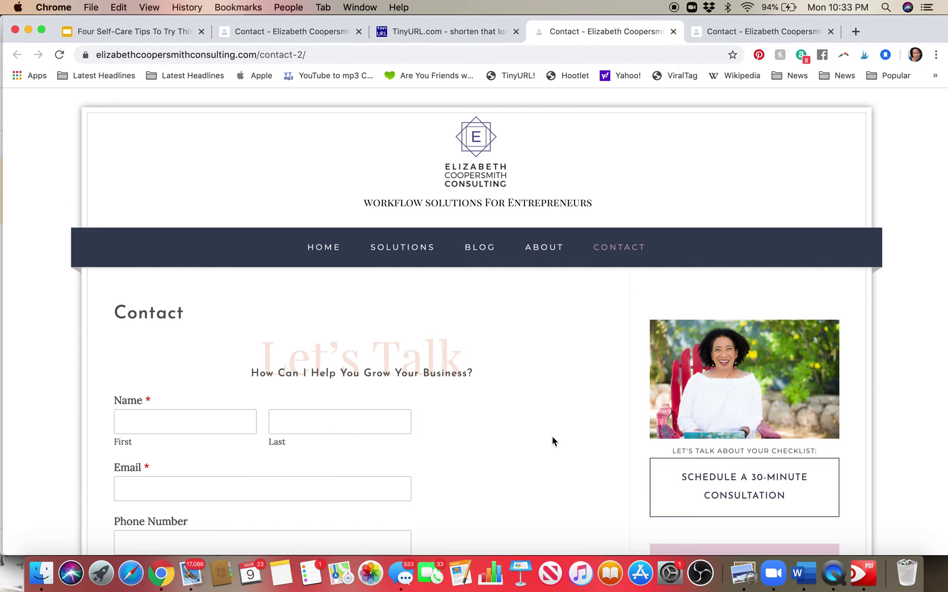
scroll(551, 435, "down", 3)
scroll(552, 436, "up", 3)
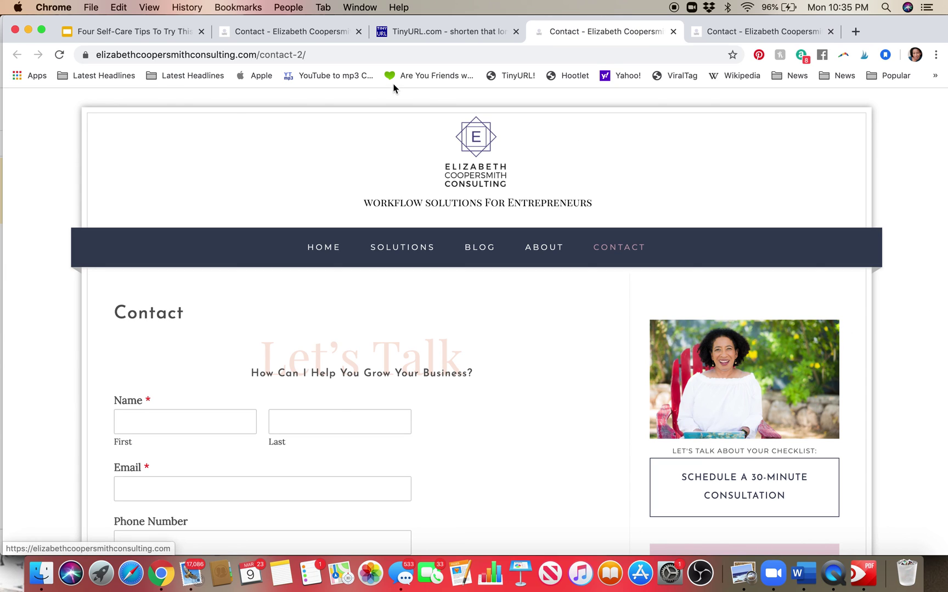
Switch to the Google Slides presentation about four self-care tips.
left_click(129, 36)
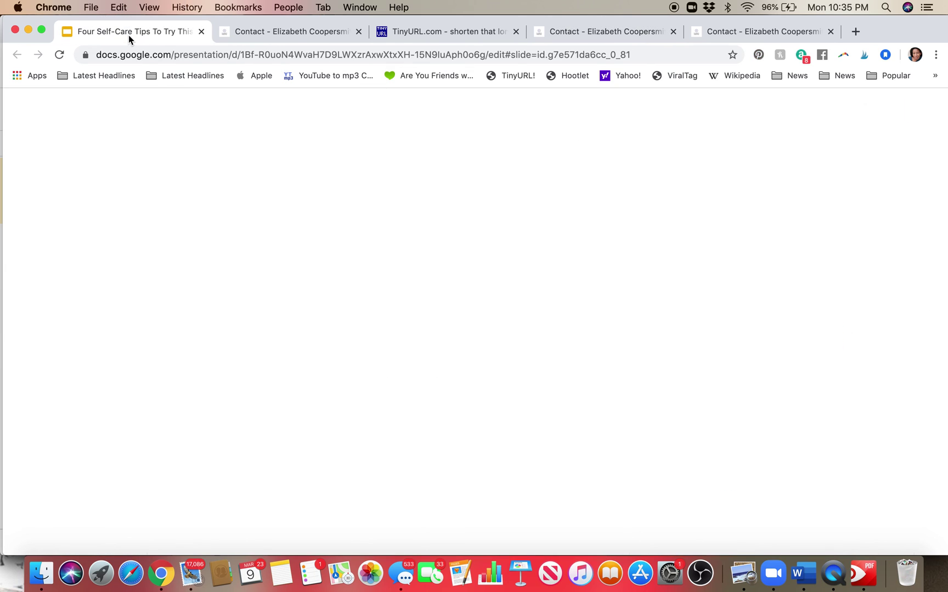